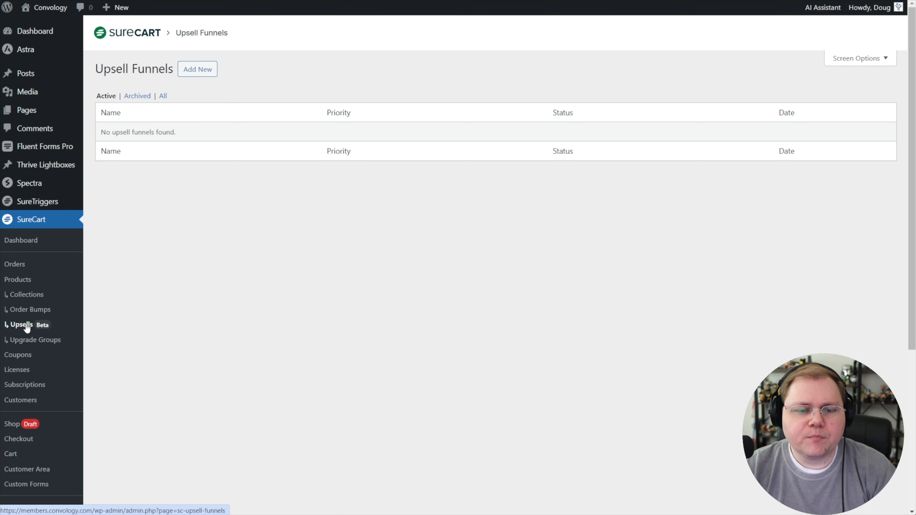
Create a new upsell funnel named "Coaching to All-Access Pass Upsell"
left_click(200, 71)
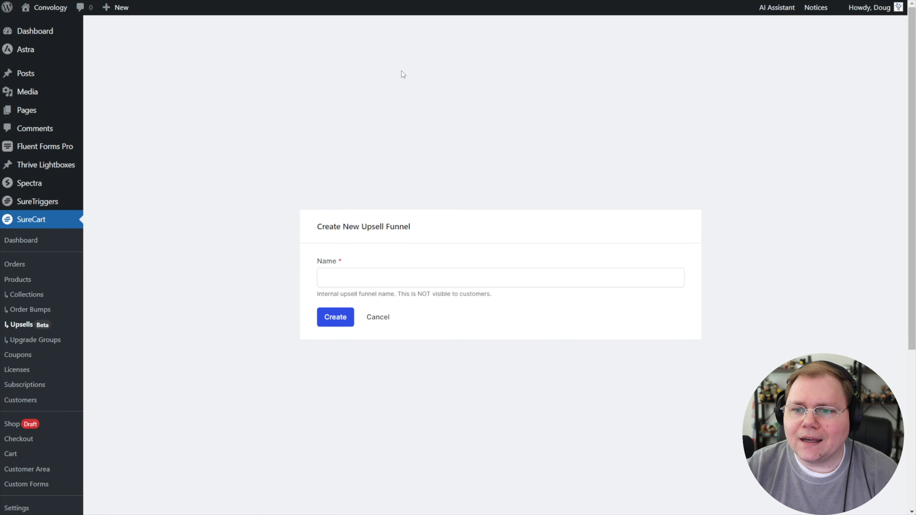
left_click(365, 270)
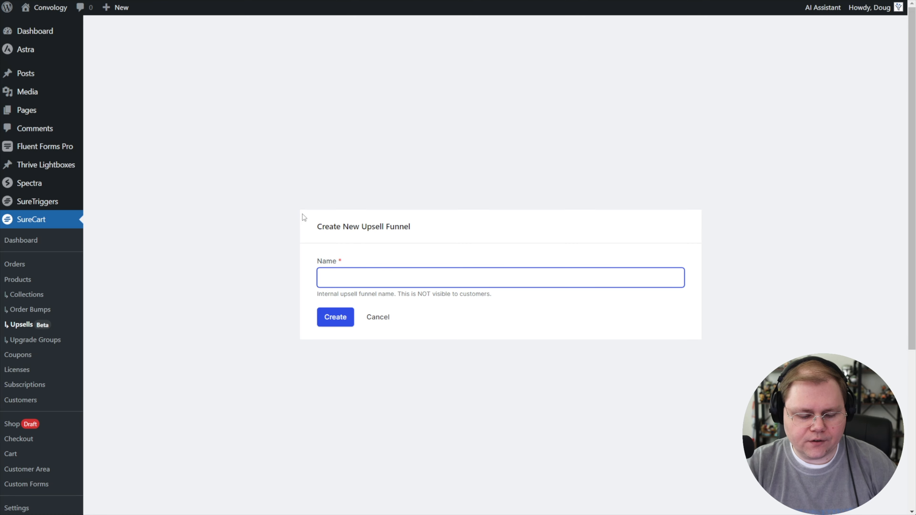
type("Coaching to All-Access Pass Upsell")
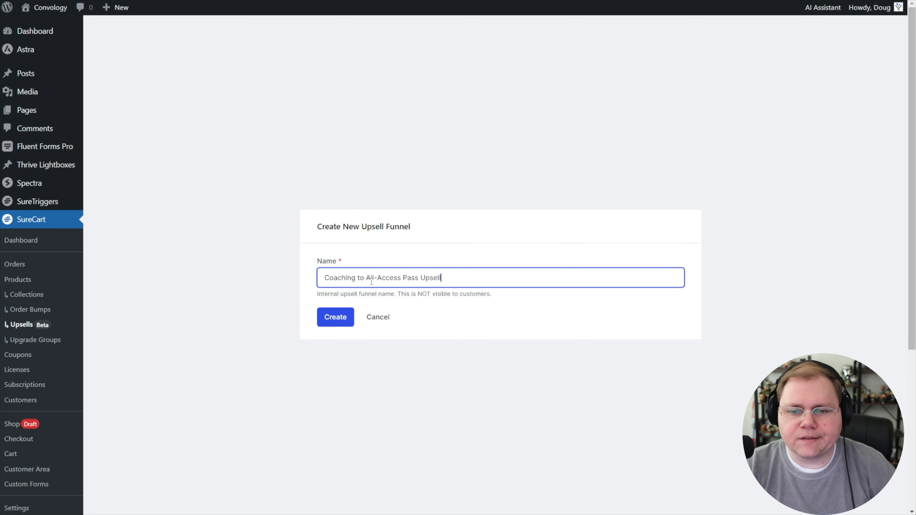
left_click(344, 317)
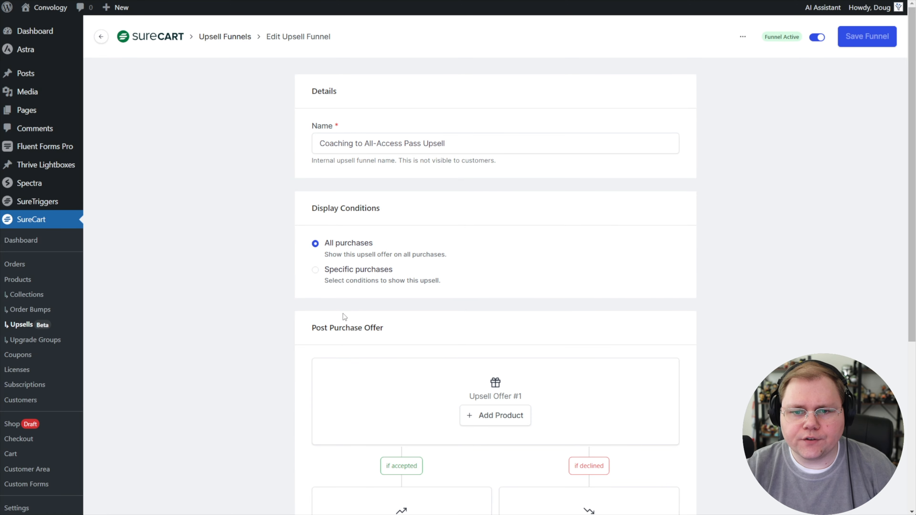
Limit the funnel's display to specific purchases and add a product condition for Asynchronous Coaching
left_click_drag(327, 140, 456, 137)
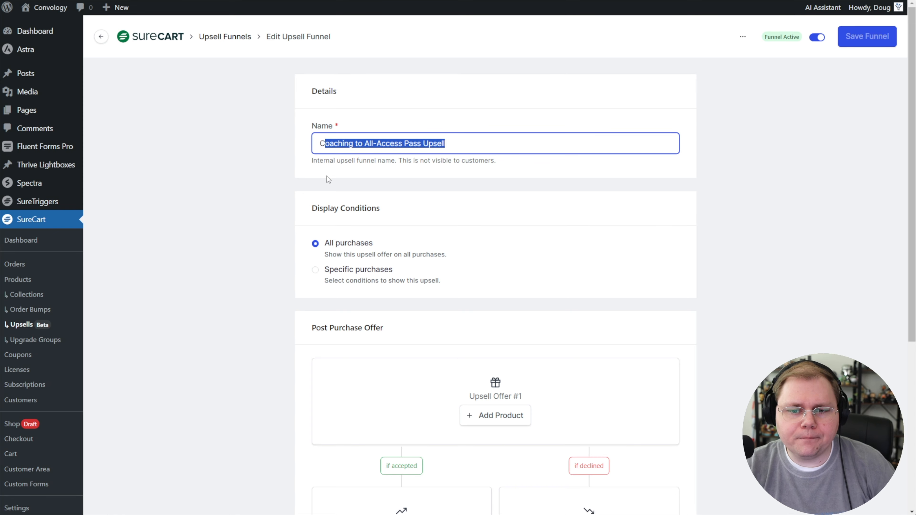
left_click(319, 256)
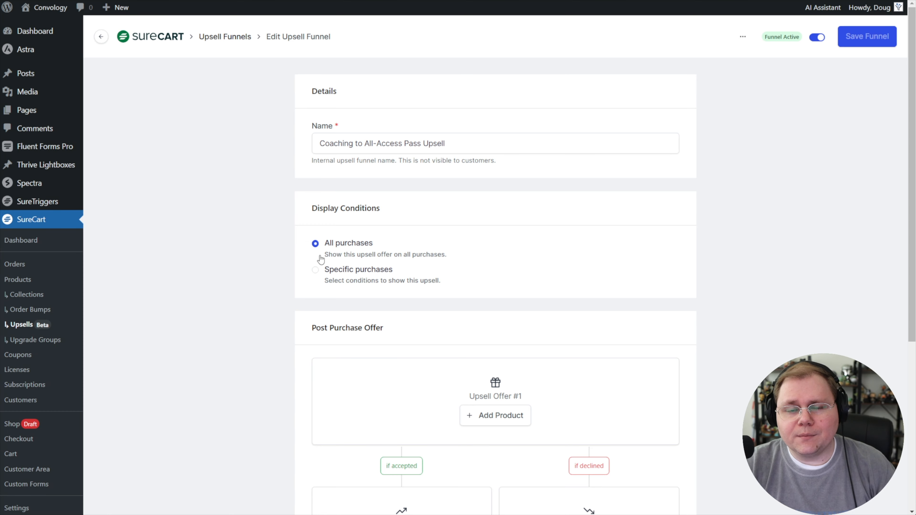
left_click(317, 271)
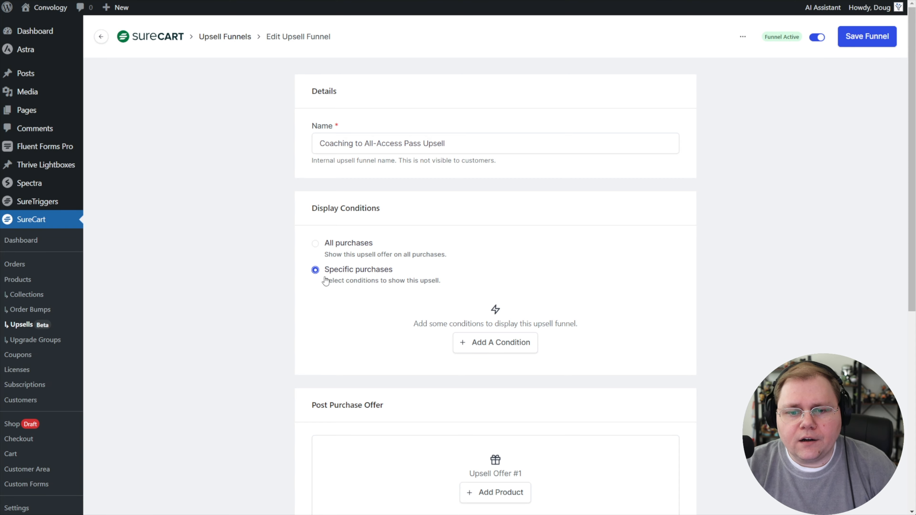
left_click(491, 343)
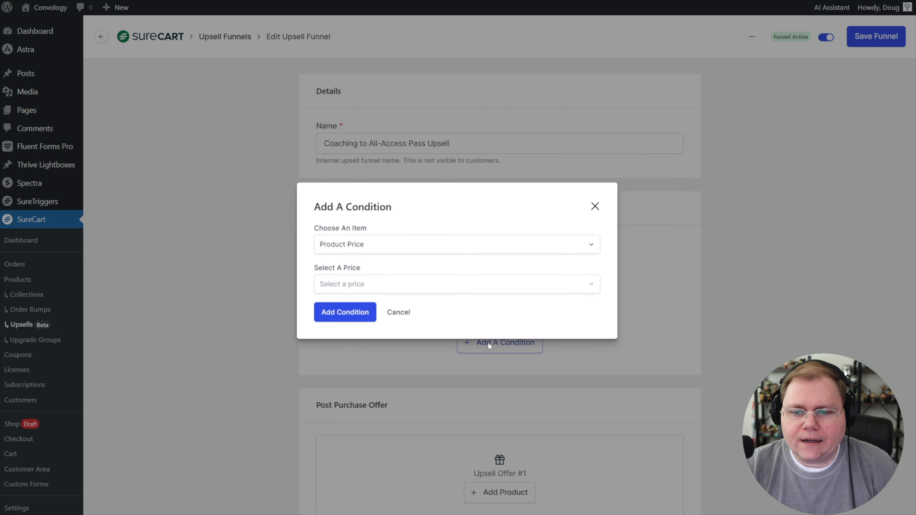
left_click(355, 241)
left_click(345, 285)
left_click(351, 281)
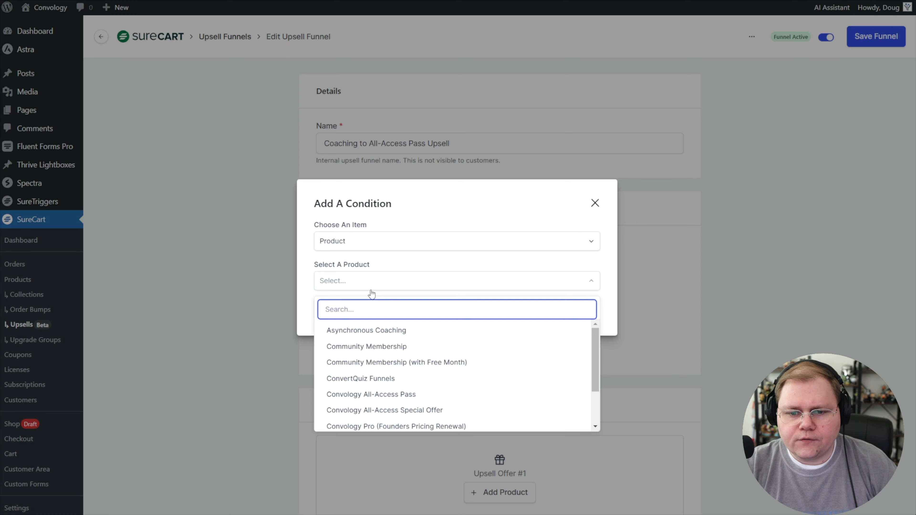
left_click(357, 330)
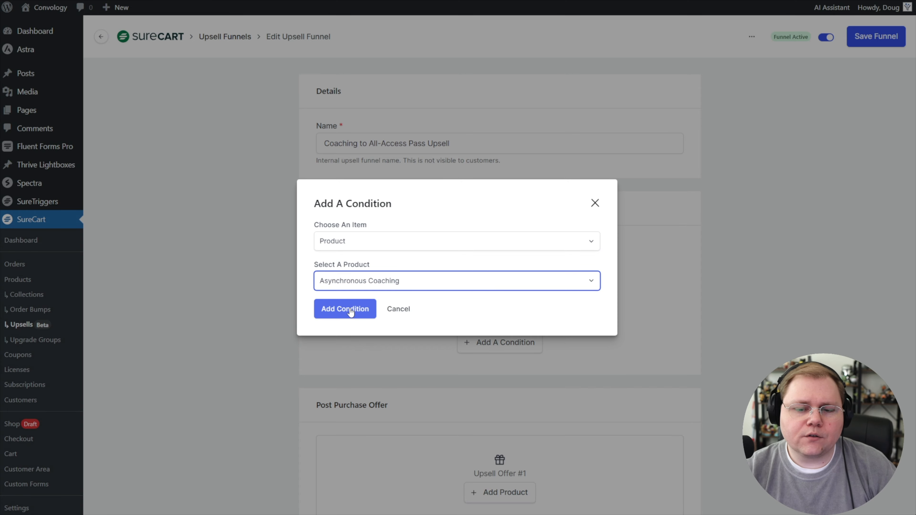
left_click(350, 312)
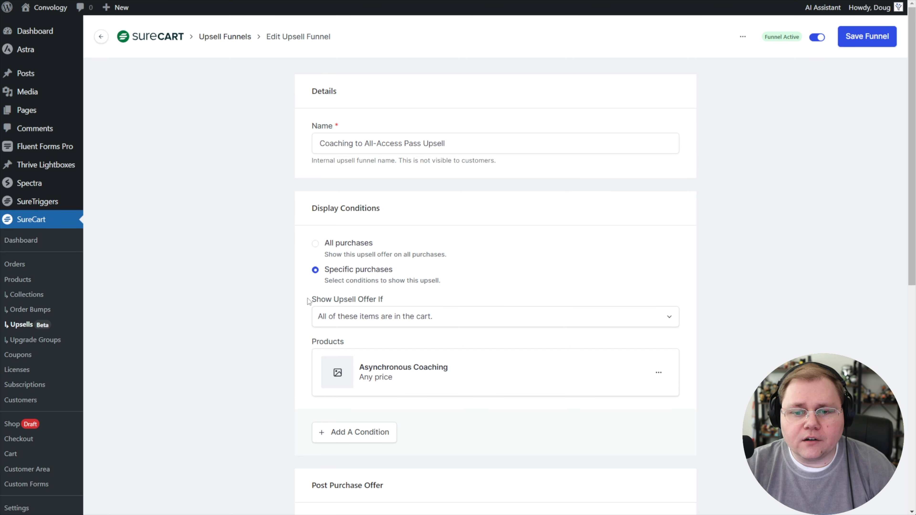
Review the cart-matching options for showing the upsell offer and the form for adding another condition
left_click(359, 316)
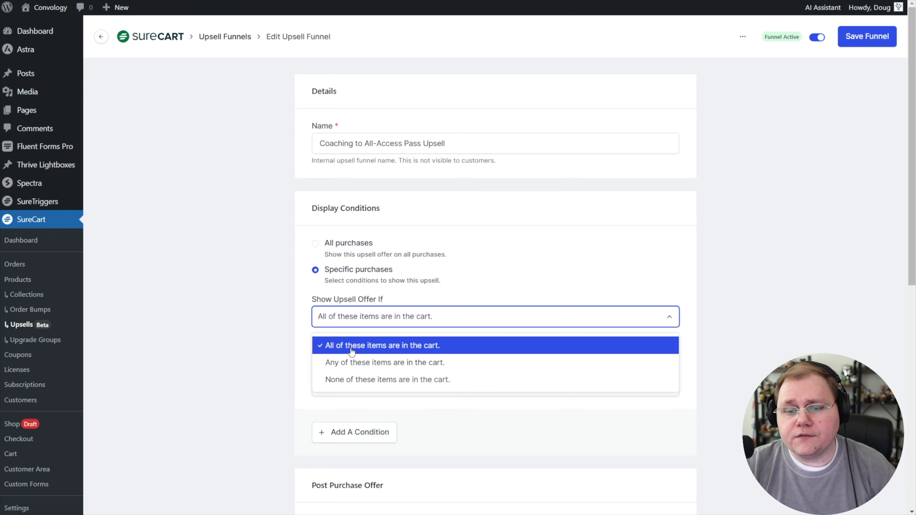
left_click(288, 361)
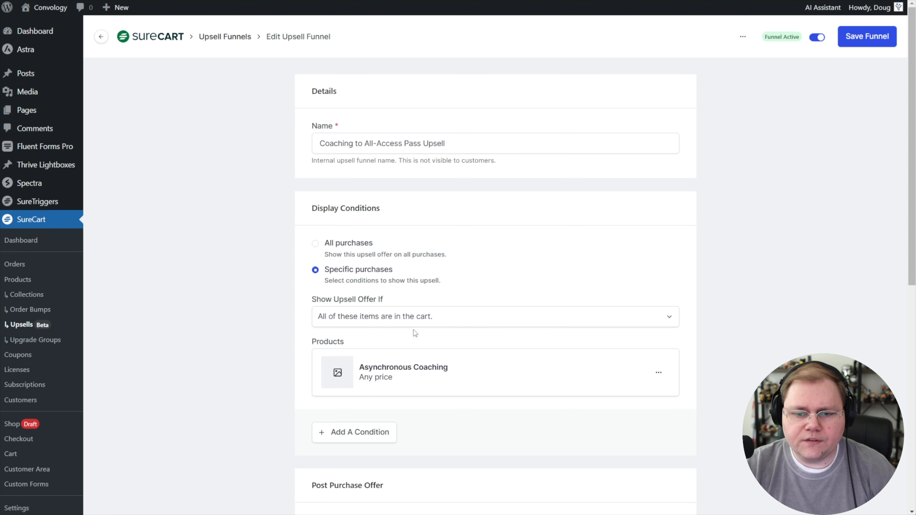
scroll(407, 377, "down", 3)
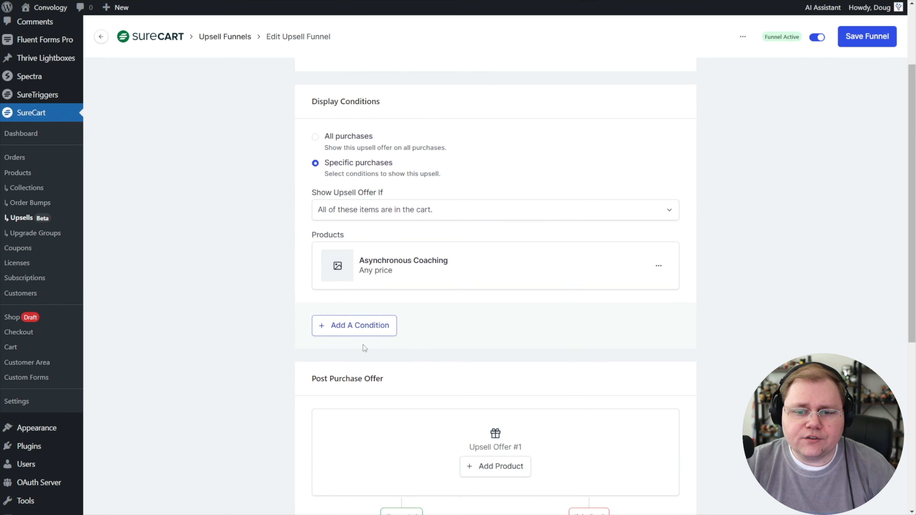
left_click(355, 326)
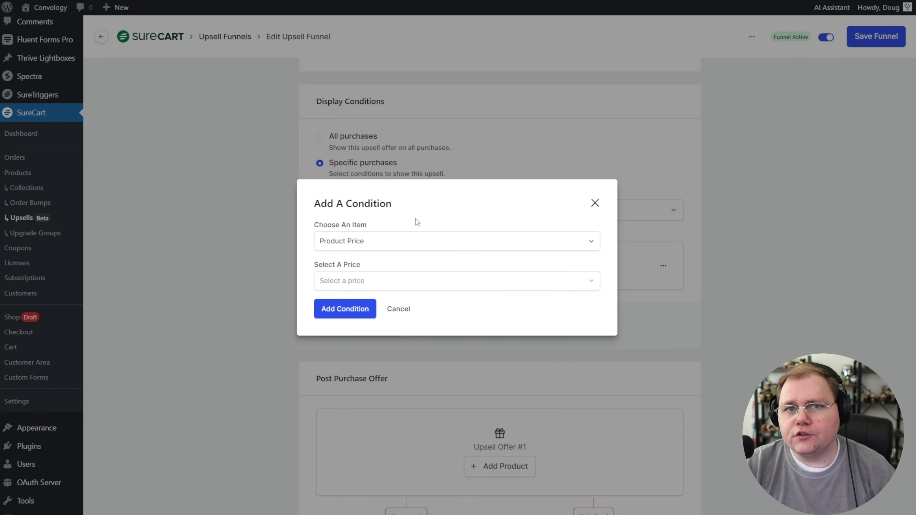
left_click(594, 203)
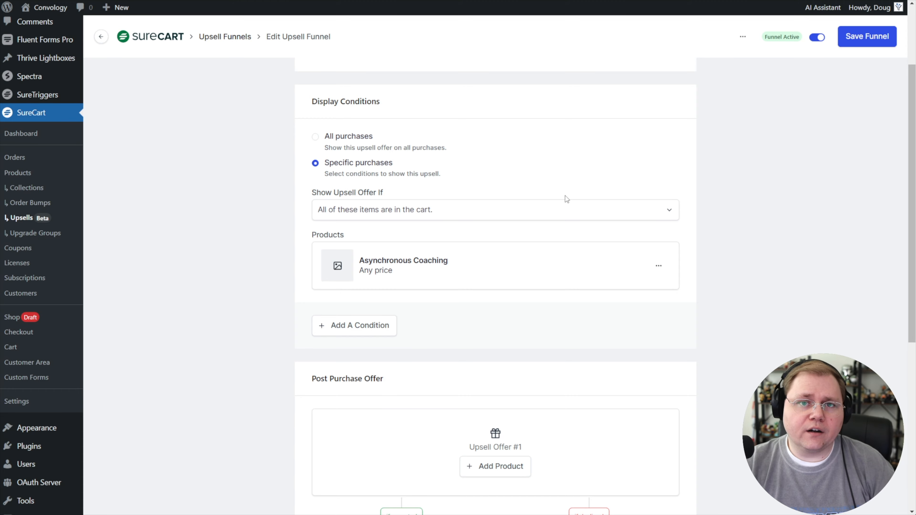
left_click(439, 209)
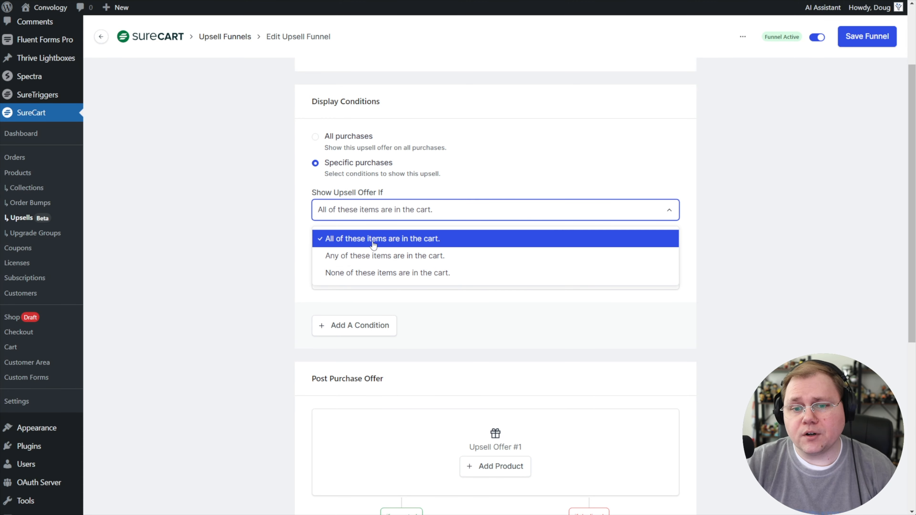
left_click(281, 235)
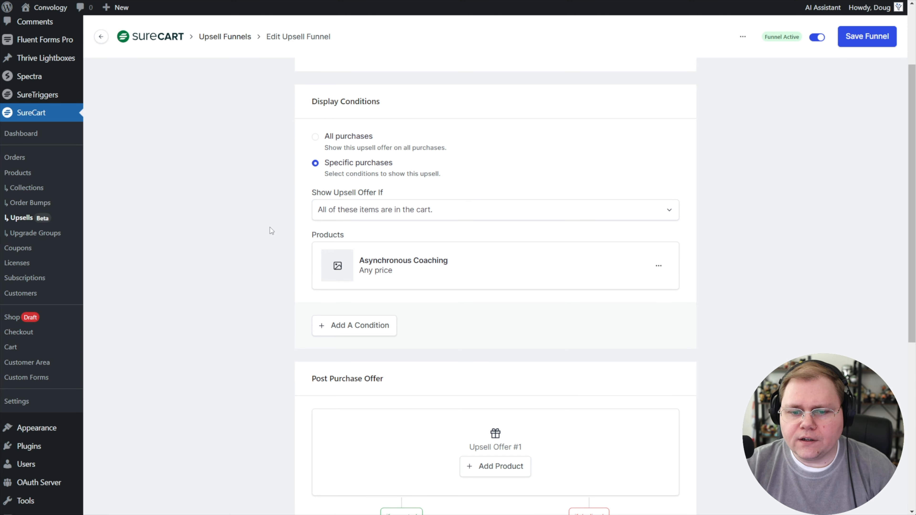
Start the first upsell offer, titled "All-Access Pass", with the Convology All-Access Pass at $180 every 3 months
scroll(324, 163, "down", 5)
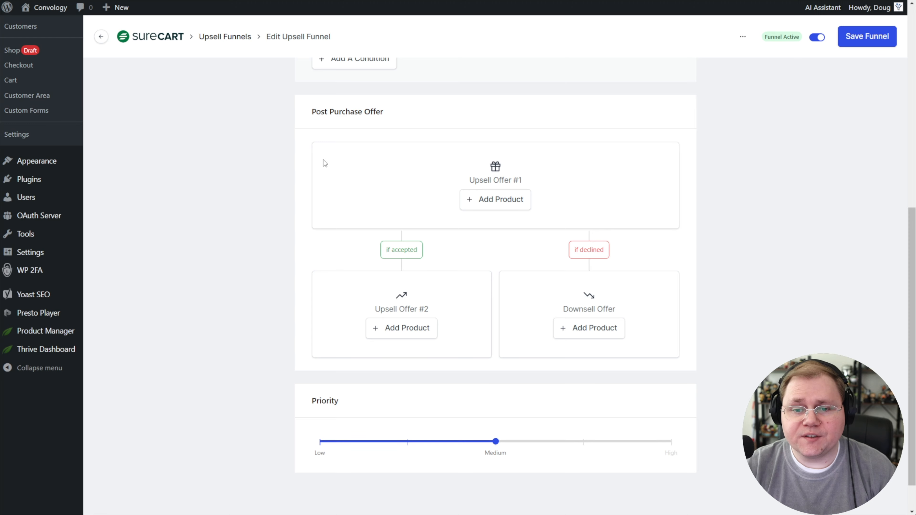
left_click(492, 200)
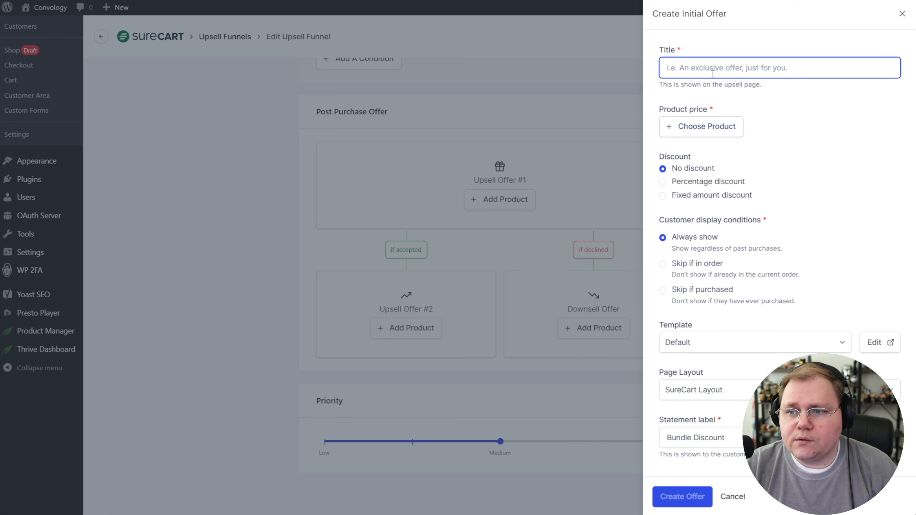
type("All-")
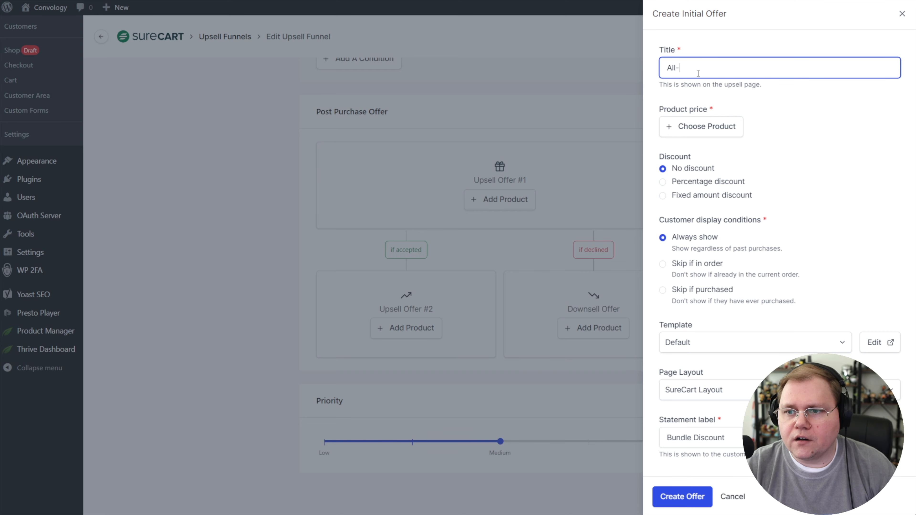
type("Access Pass")
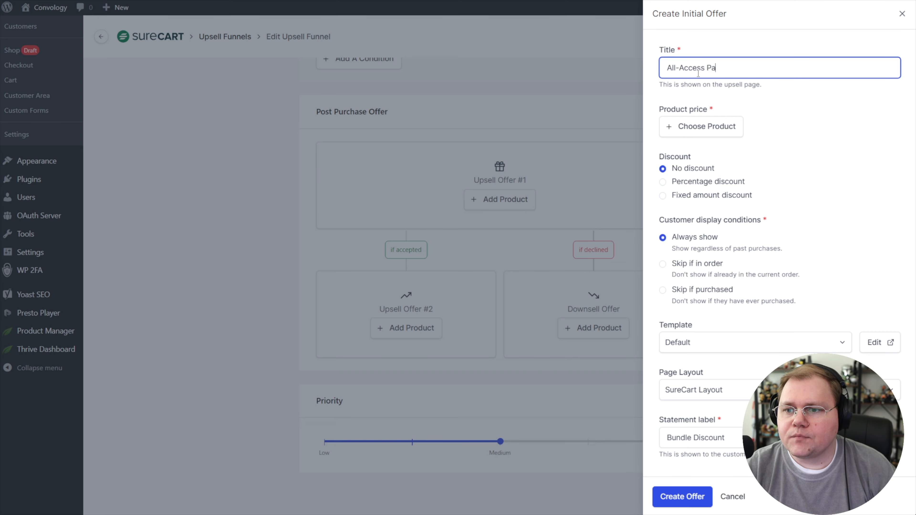
left_click(716, 131)
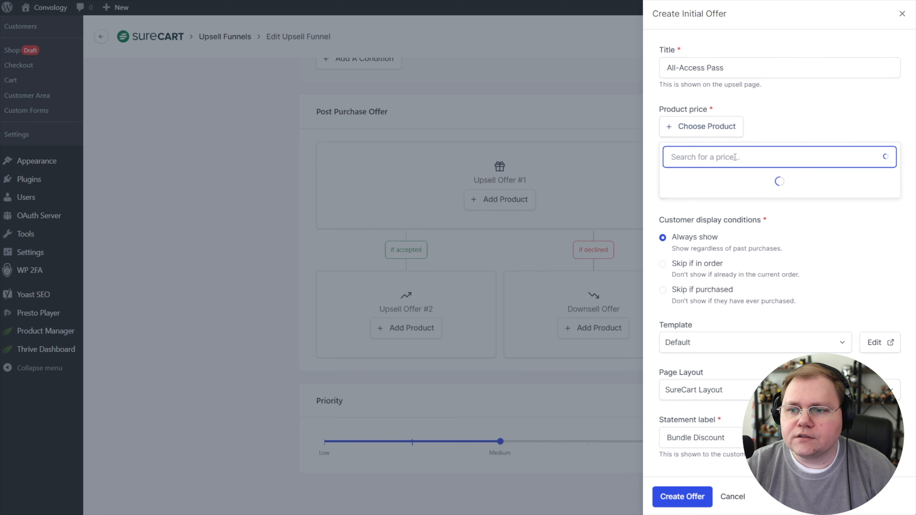
left_click(778, 181)
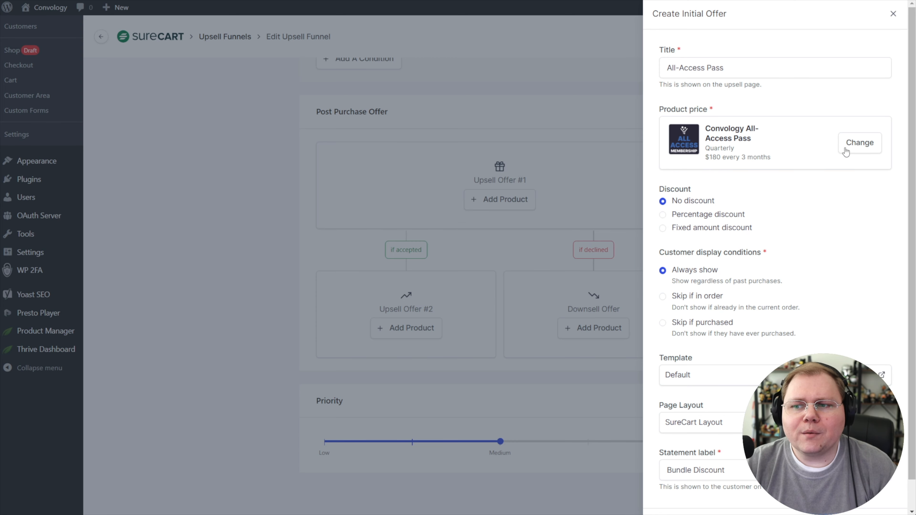
Change the offer's product price to the annual Convology All-Access Pass at $600 every year, searching for "all-access"
left_click(860, 143)
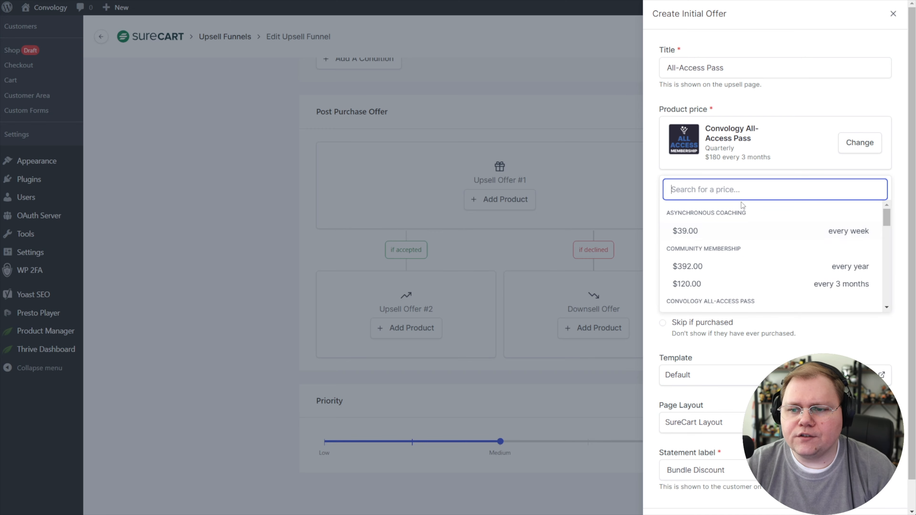
type("all-access")
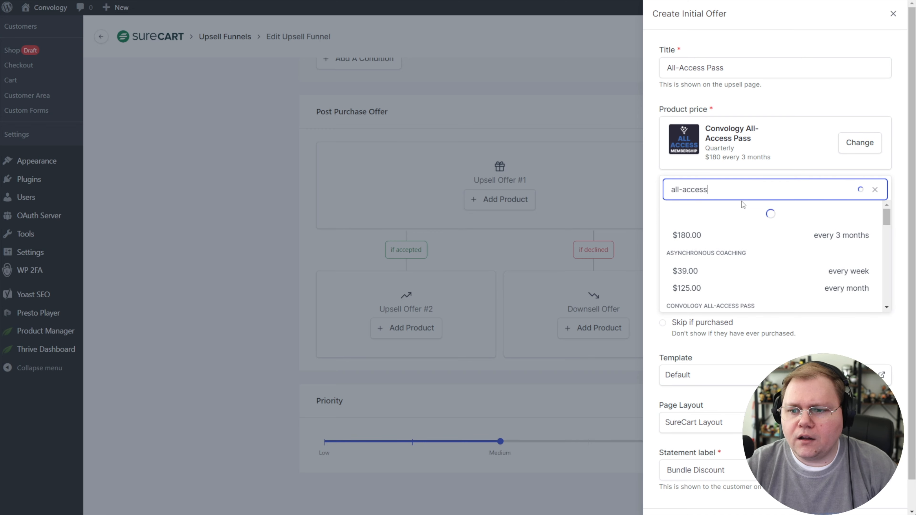
left_click(698, 235)
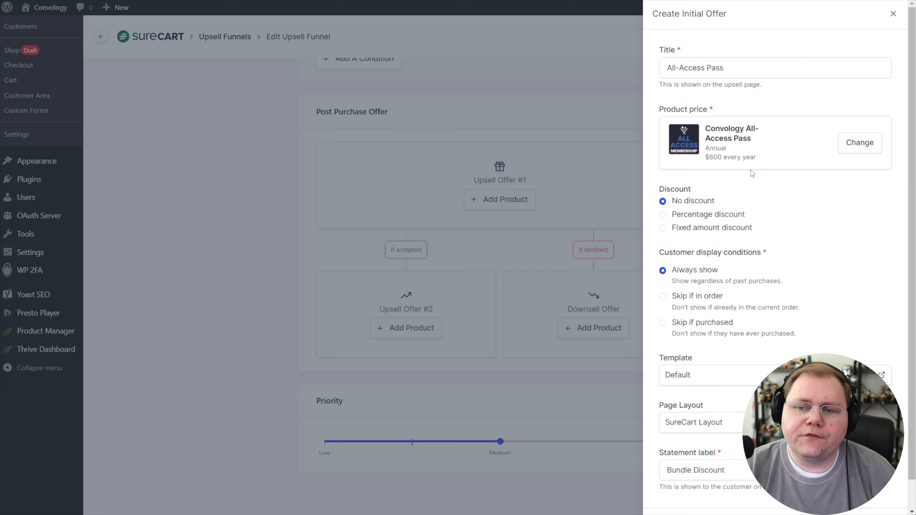
Give the offer a fixed amount discount of $60 and set its customer display condition to Skip if purchased
left_click(663, 231)
type("6")
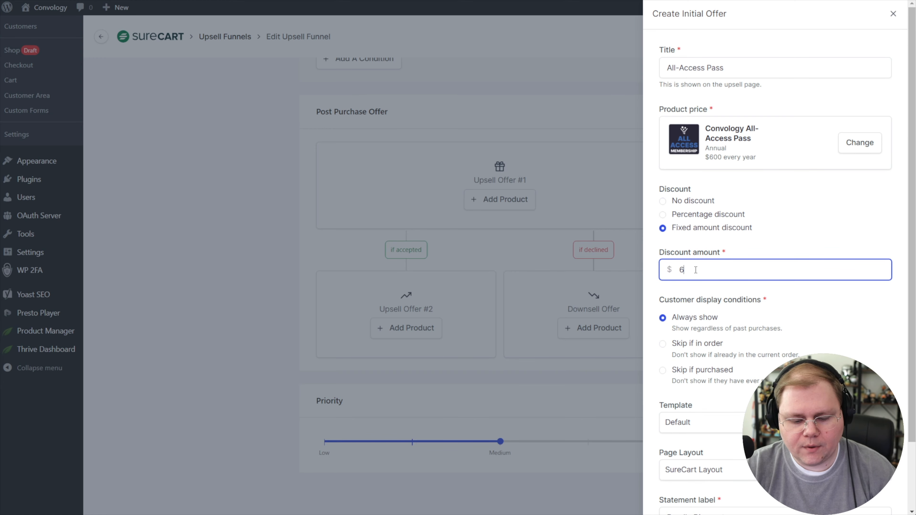
type("0")
left_click(760, 235)
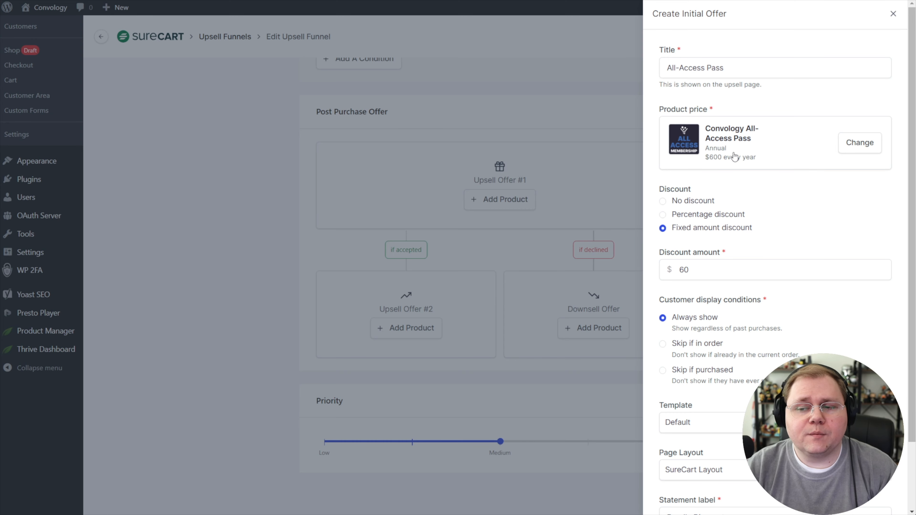
left_click(689, 271)
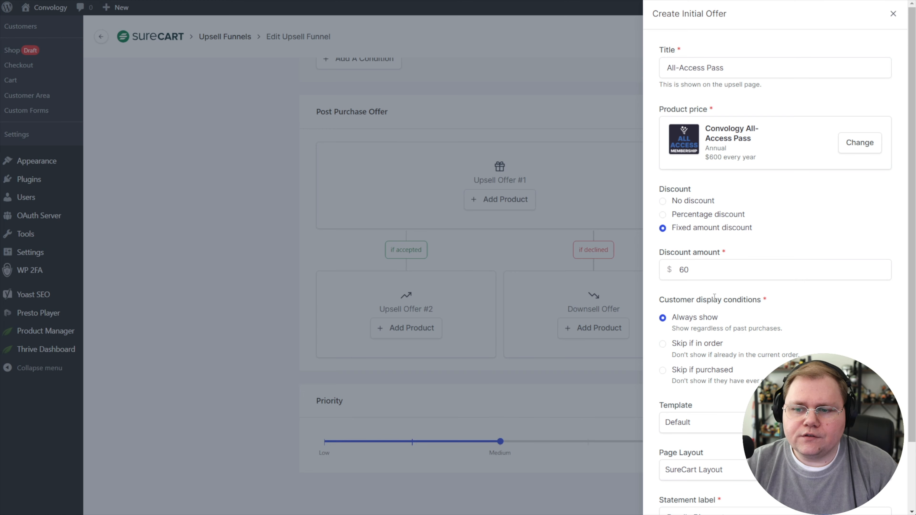
scroll(736, 300, "down", 3)
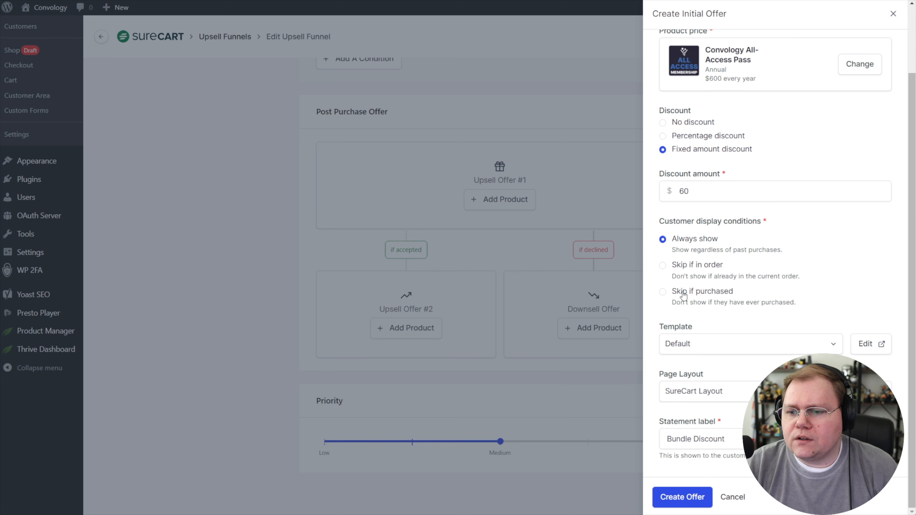
left_click(664, 293)
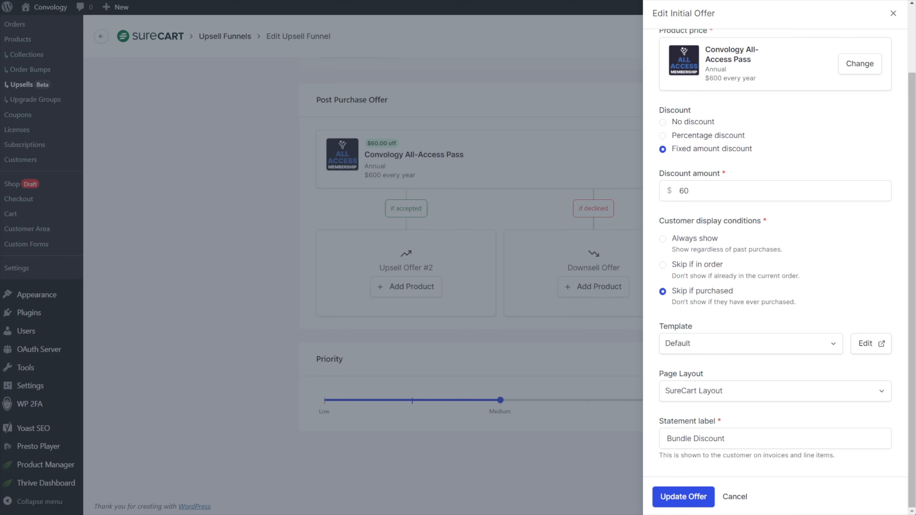
Open the offer's default template for editing and examine its nested block structure, including the contents of both SureCart columns
left_click(869, 344)
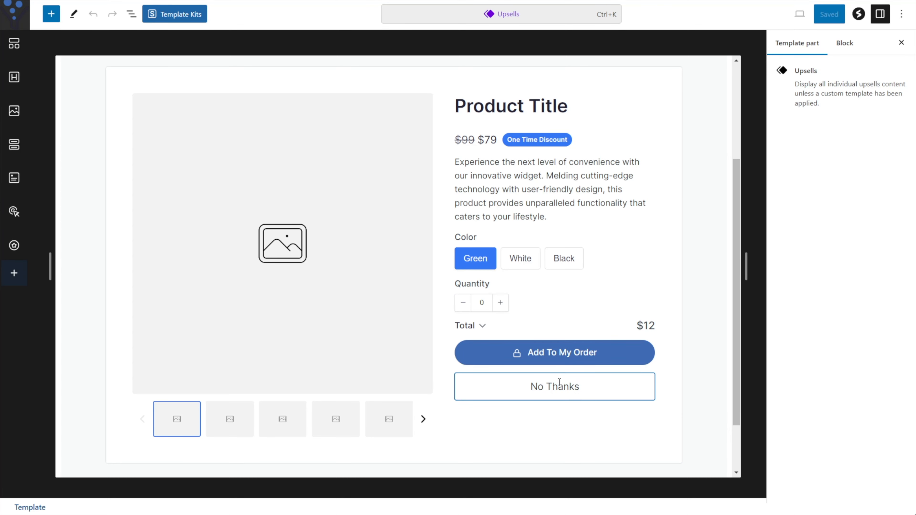
left_click(131, 14)
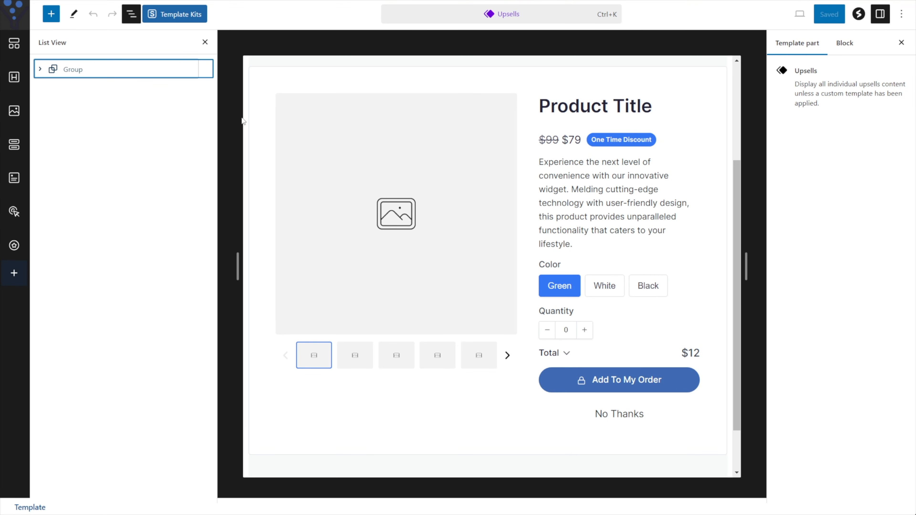
left_click(40, 69)
left_click(50, 89)
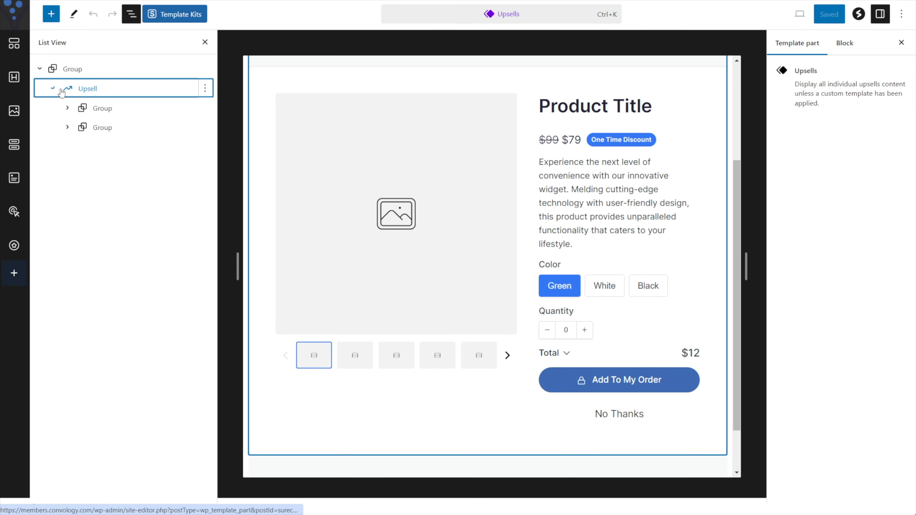
left_click(67, 108)
left_click(68, 185)
left_click(82, 204)
left_click(98, 223)
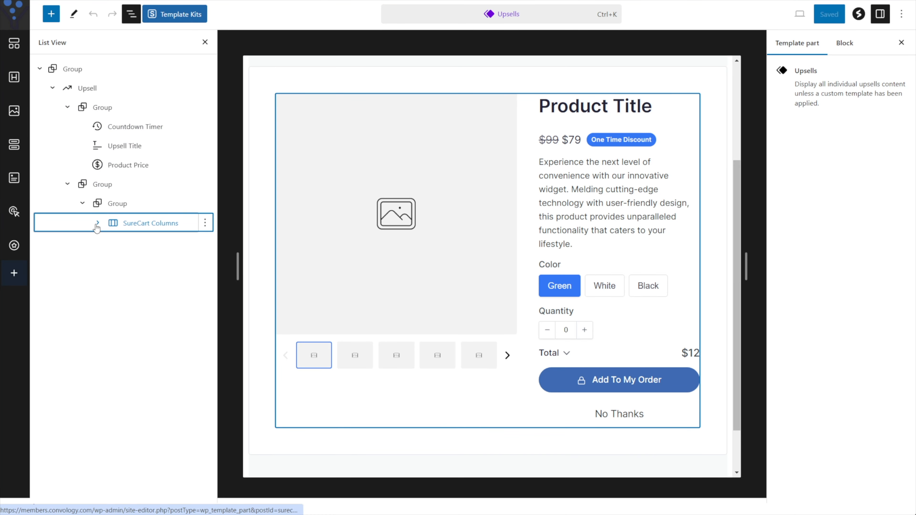
left_click(112, 241)
left_click(113, 280)
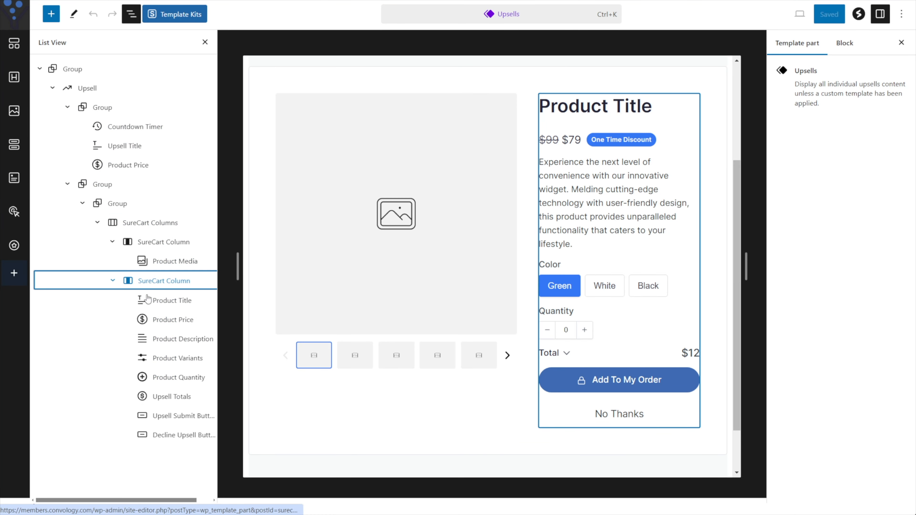